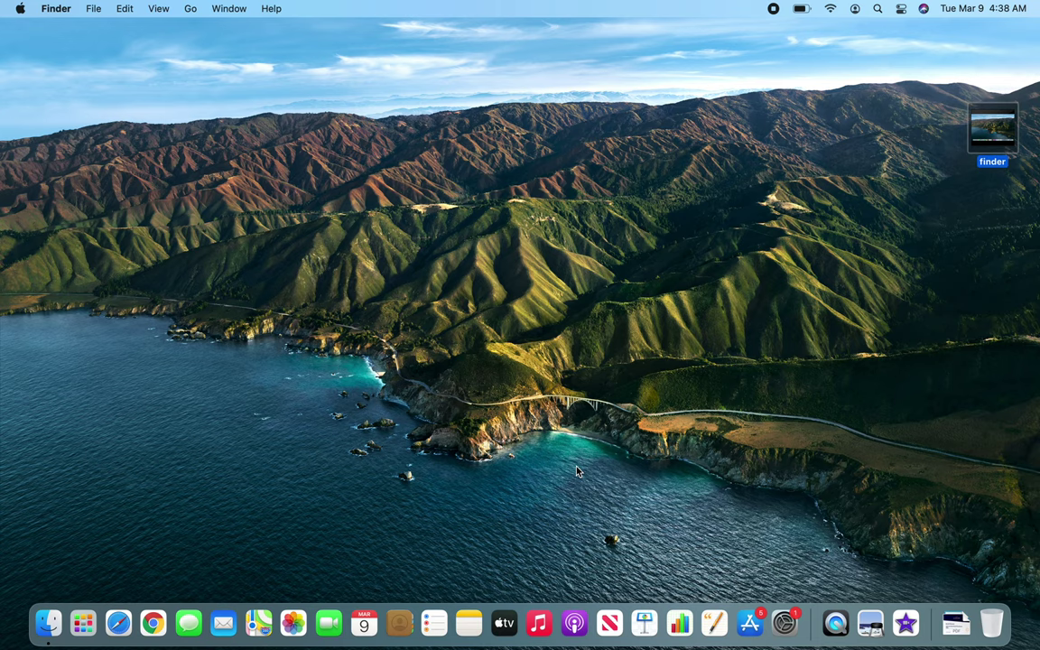
- Open a file browser window and extend its height downward to just above the Dock
{"action": "left_click", "coordinate": [54, 9]}
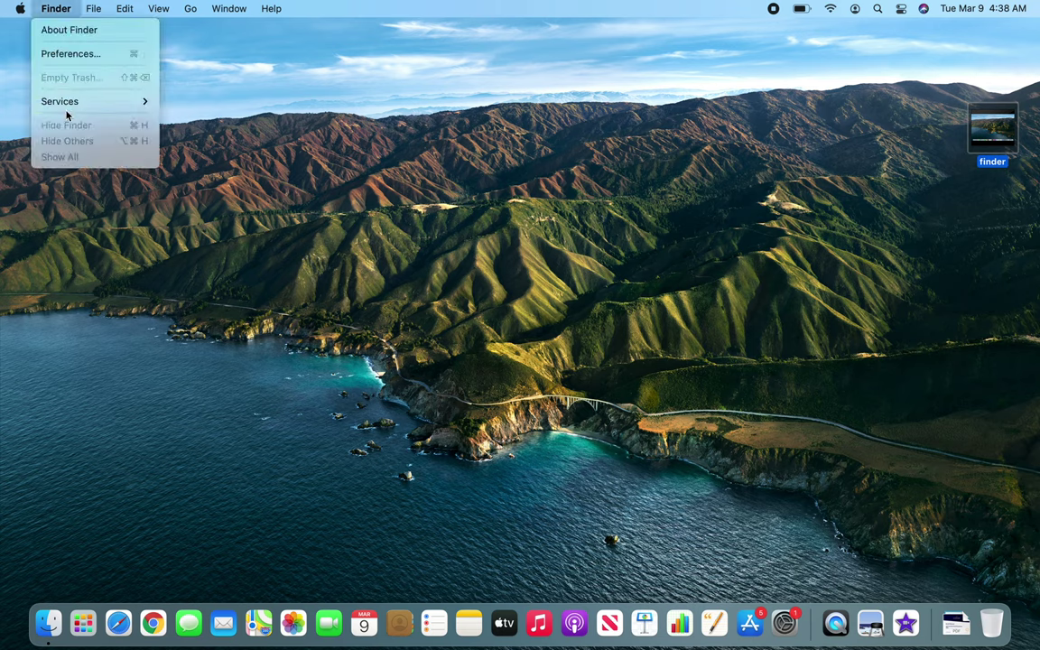
{"action": "left_click", "coordinate": [149, 239]}
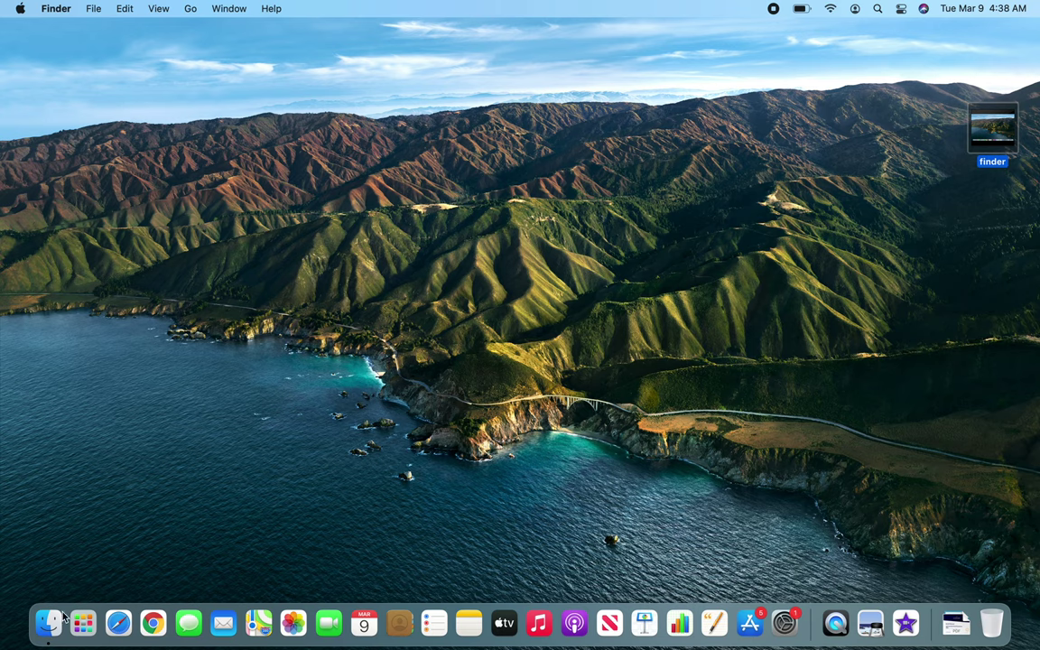
{"action": "left_click", "coordinate": [49, 632]}
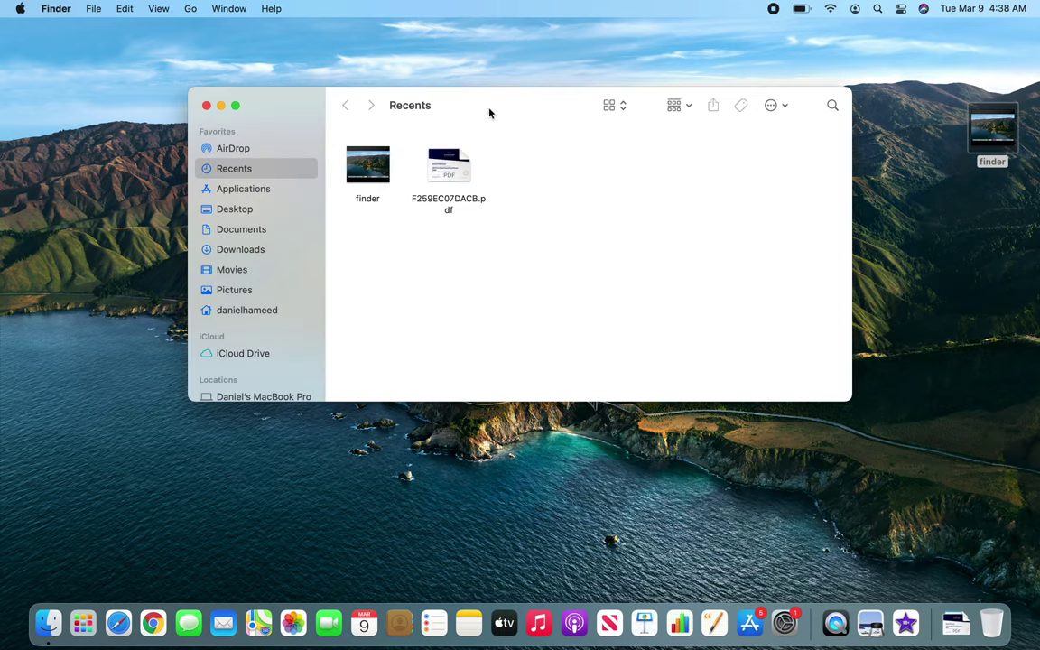
{"action": "left_click_drag", "start_coordinate": [481, 404], "coordinate": [488, 583]}
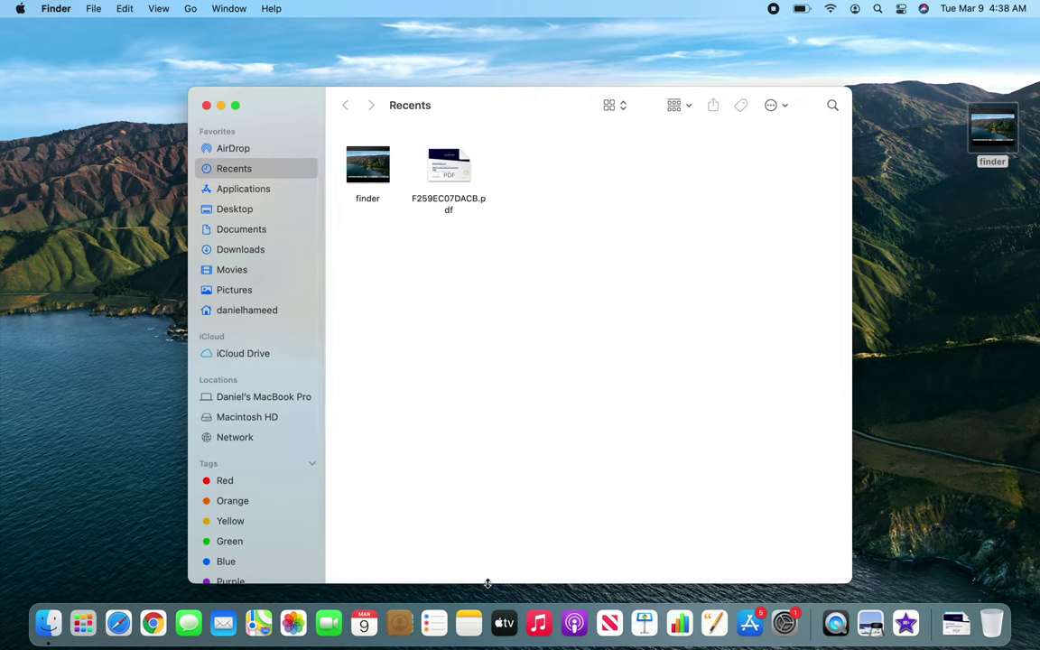
- Go to Macintosh HD and view the contents of its Applications and System folders, returning to the drive's top level
{"action": "left_click", "coordinate": [257, 418]}
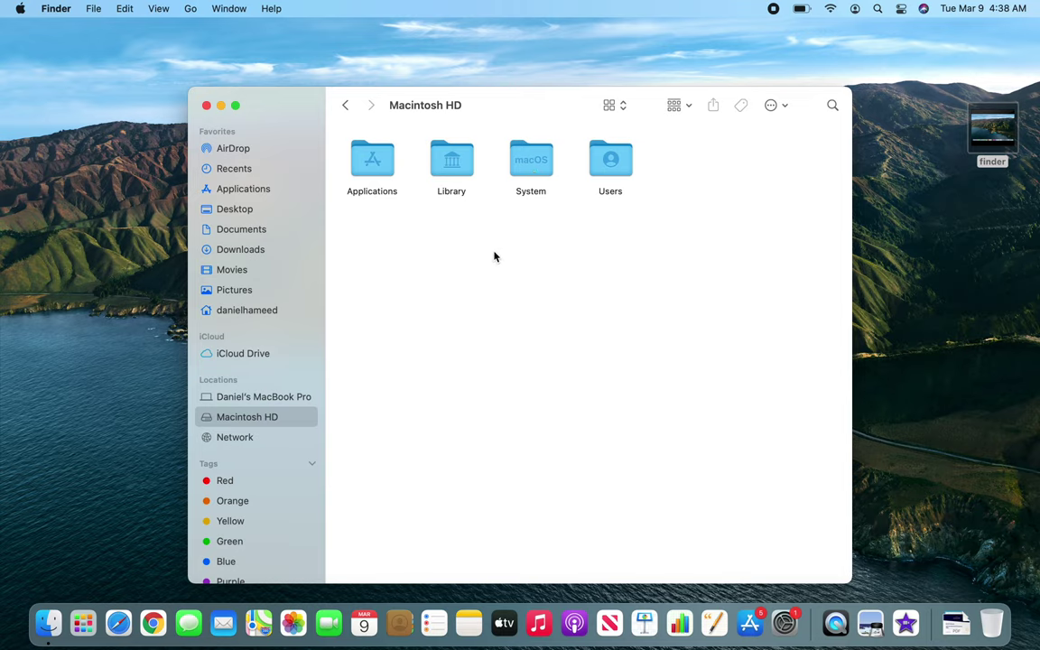
{"action": "double_click", "coordinate": [380, 163]}
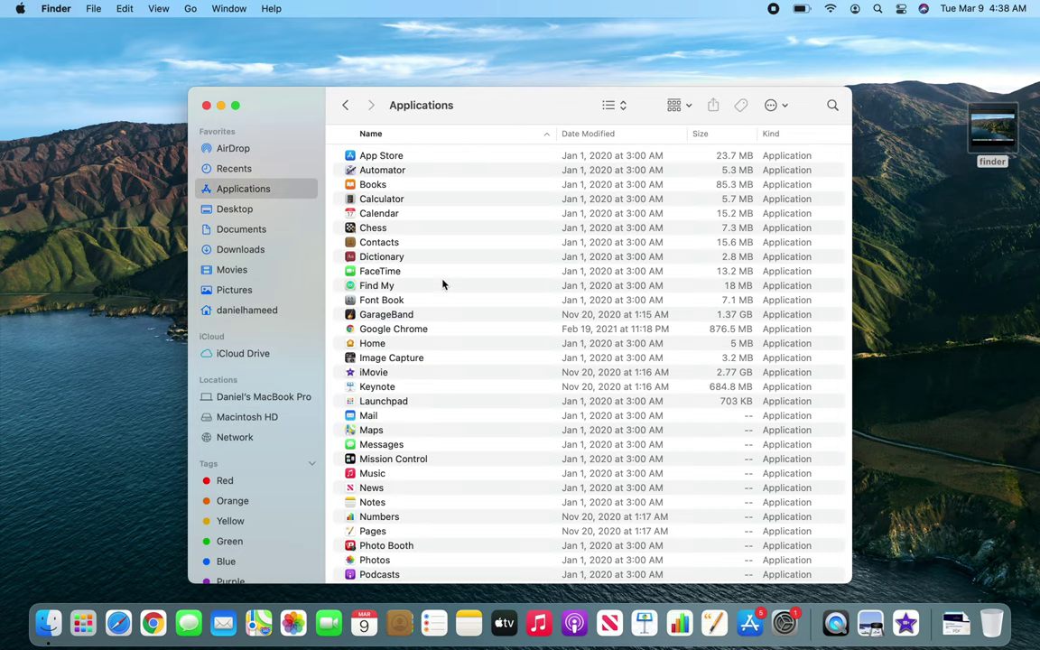
{"action": "scroll", "coordinate": [443, 280], "scroll_direction": "down", "scroll_amount": 1}
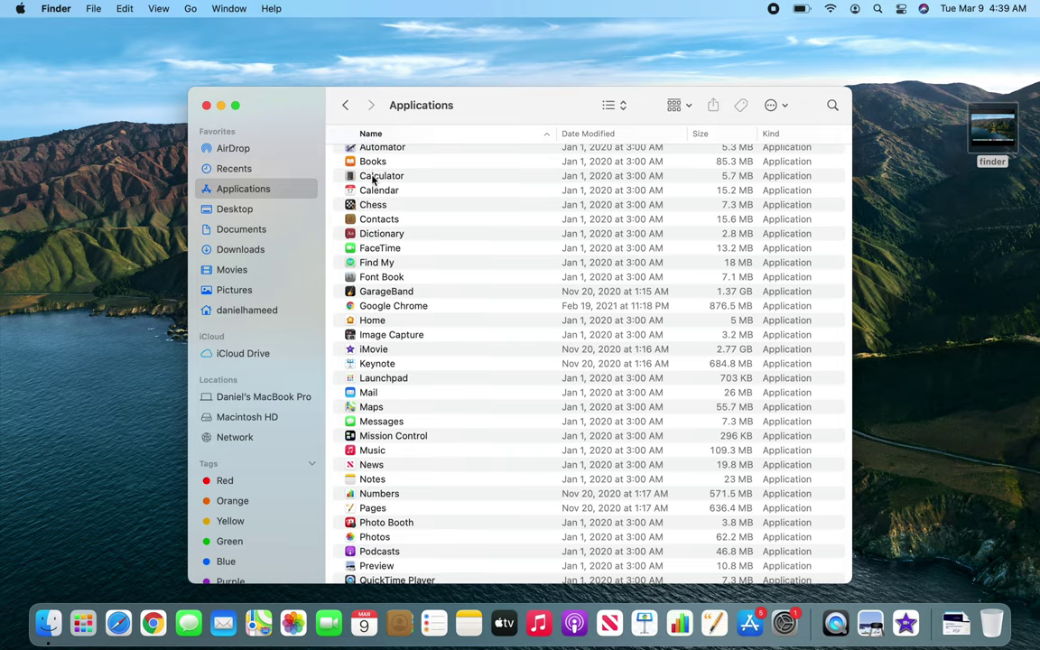
{"action": "left_click", "coordinate": [342, 105]}
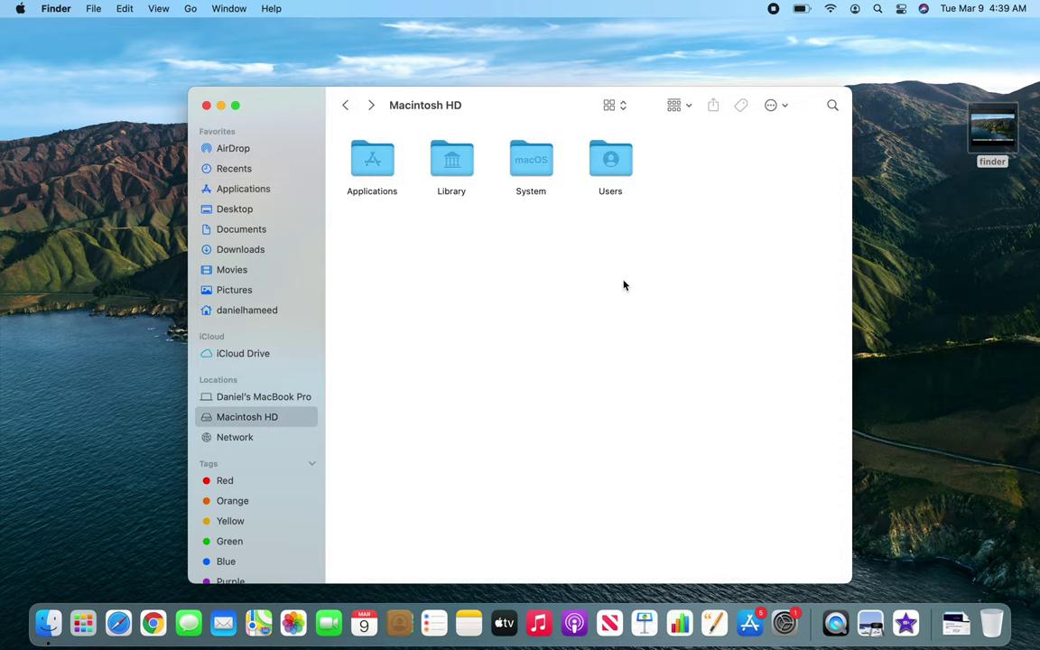
{"action": "double_click", "coordinate": [532, 166]}
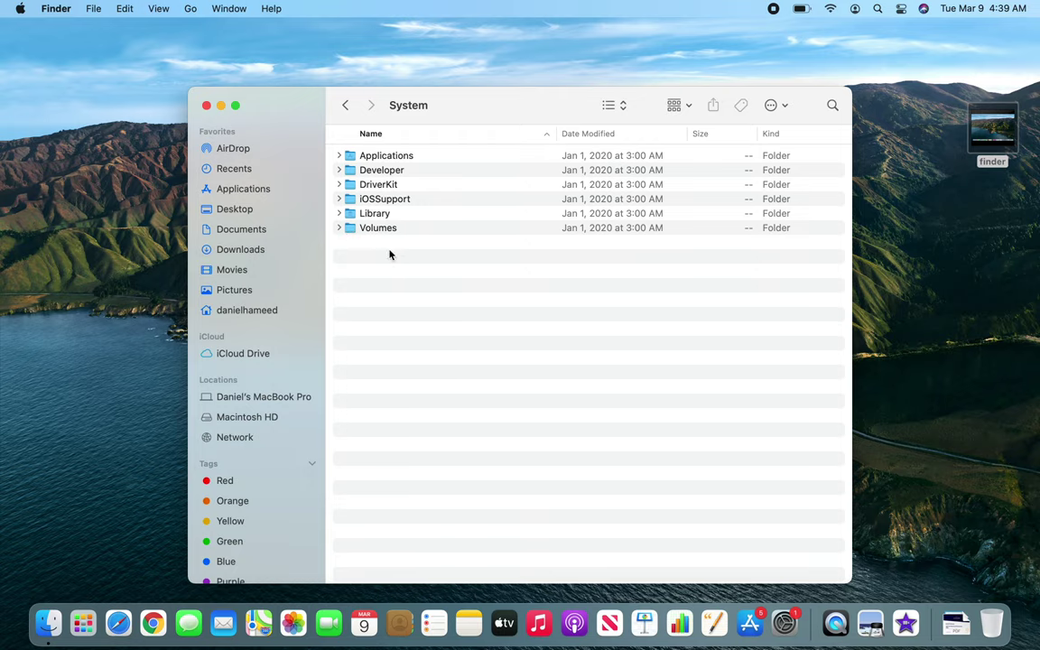
{"action": "left_click", "coordinate": [346, 107]}
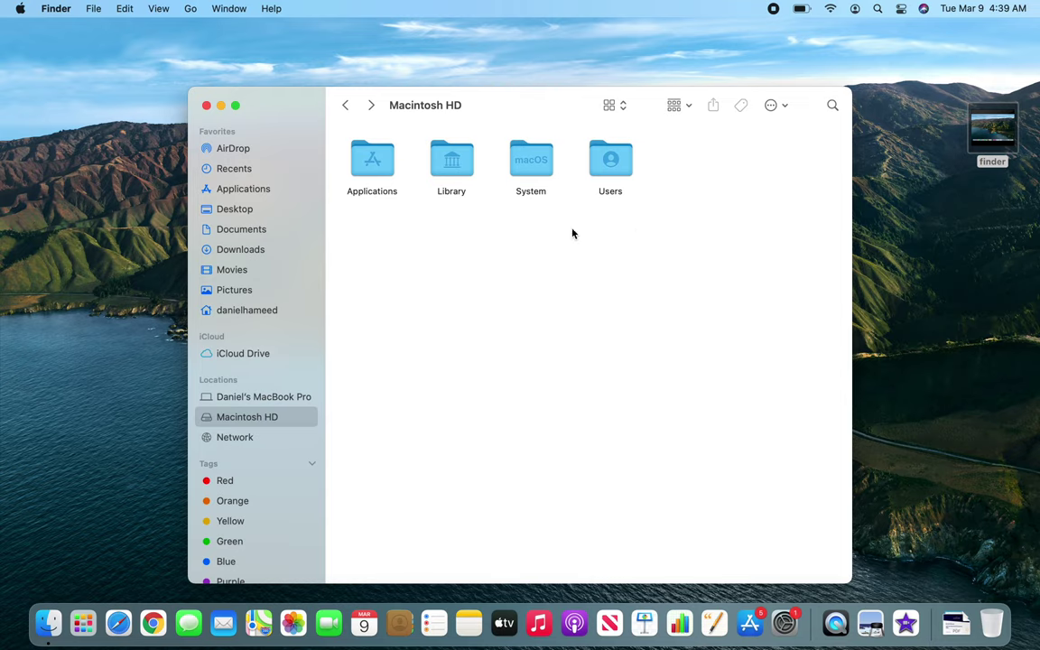
- Browse the whole Library folder on Macintosh HD, revisit the System folder, and return to the drive's top level
{"action": "left_click", "coordinate": [440, 170]}
{"action": "double_click", "coordinate": [440, 169]}
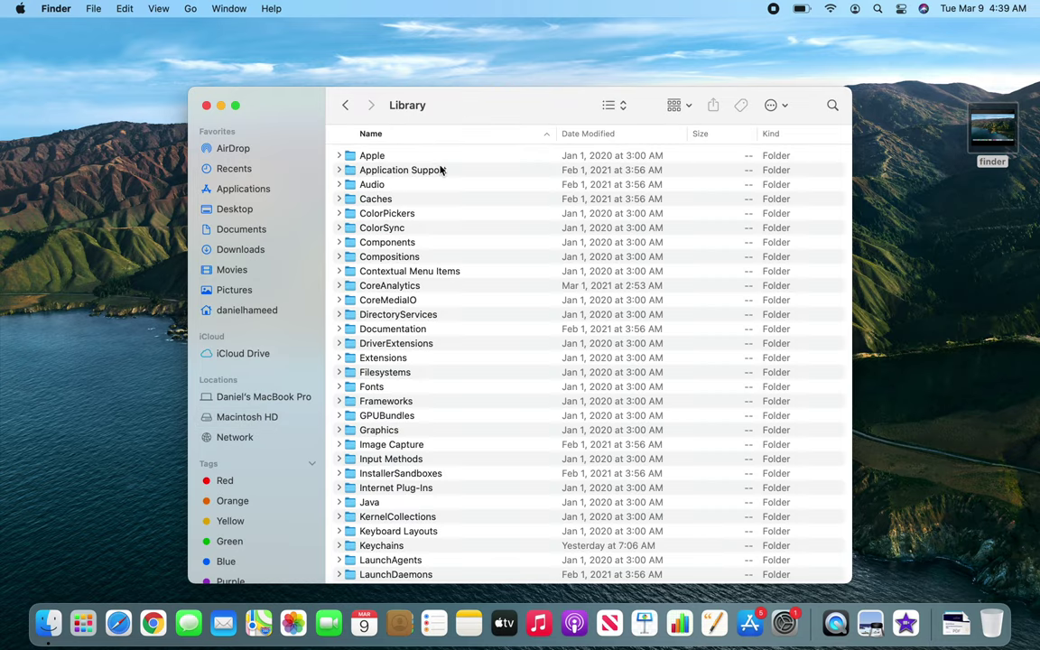
{"action": "scroll", "coordinate": [440, 170], "scroll_direction": "down", "scroll_amount": 10}
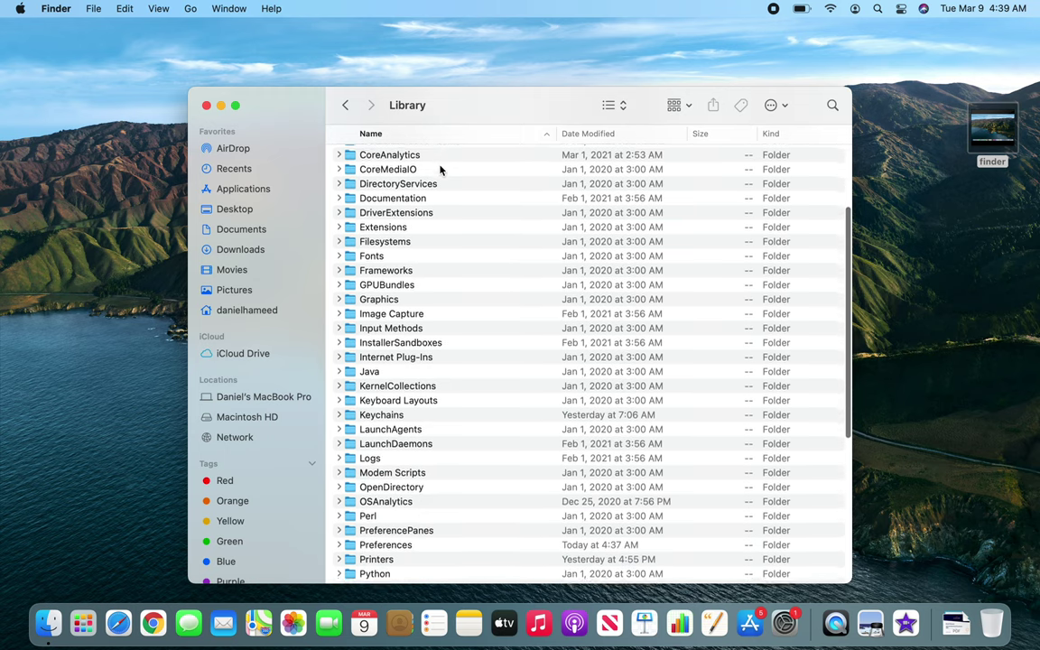
{"action": "scroll", "coordinate": [441, 169], "scroll_direction": "down", "scroll_amount": 10}
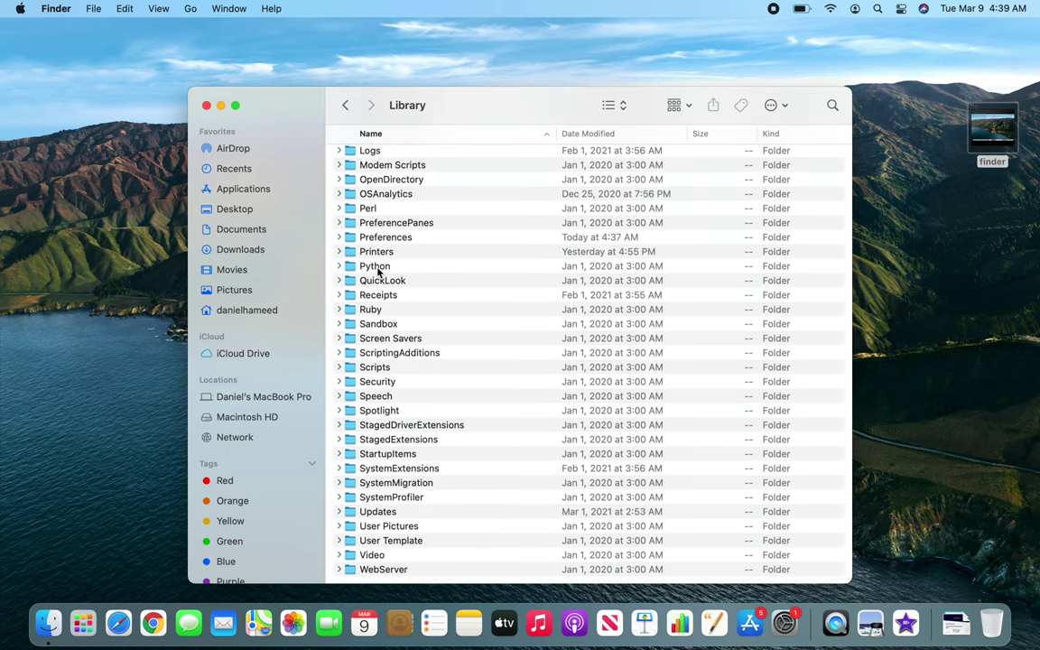
{"action": "scroll", "coordinate": [378, 272], "scroll_direction": "up", "scroll_amount": 5}
{"action": "scroll", "coordinate": [379, 273], "scroll_direction": "up", "scroll_amount": 8}
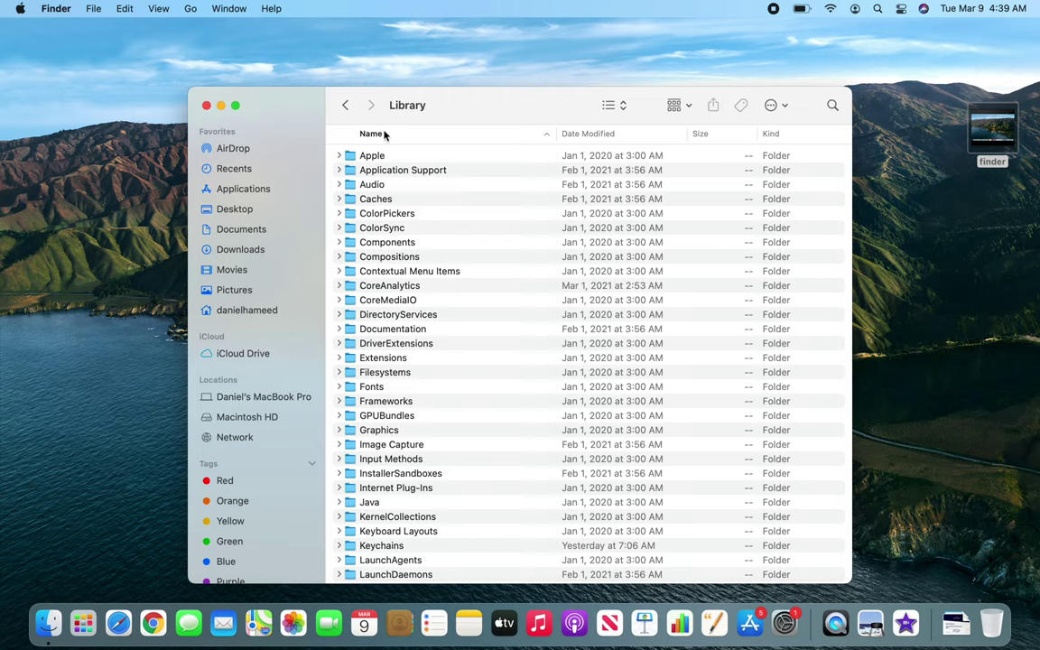
{"action": "left_click", "coordinate": [346, 107]}
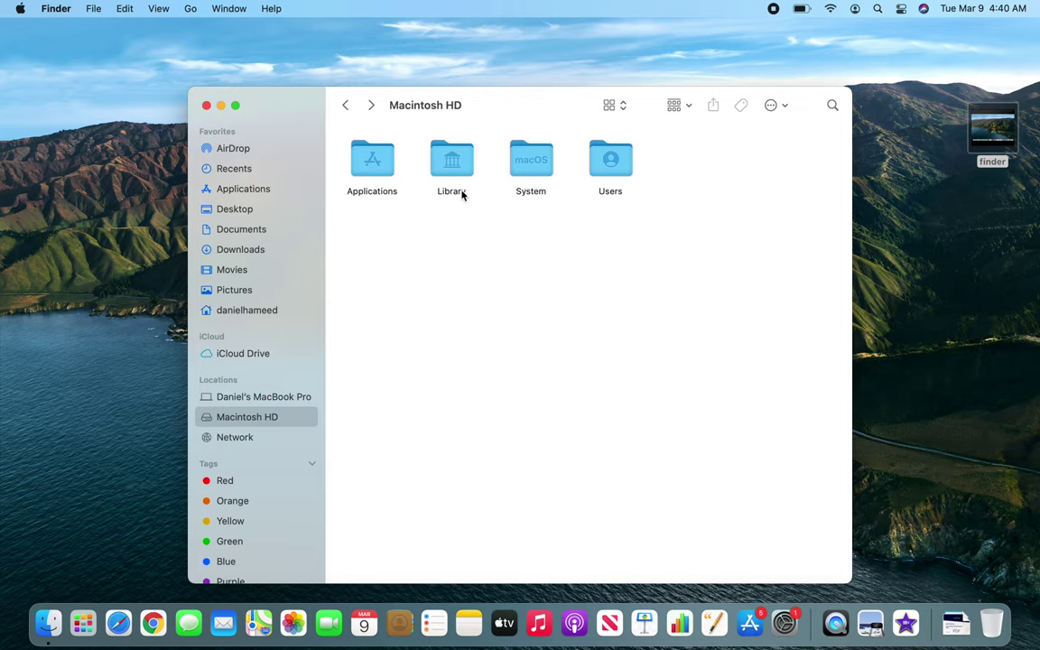
{"action": "double_click", "coordinate": [545, 170]}
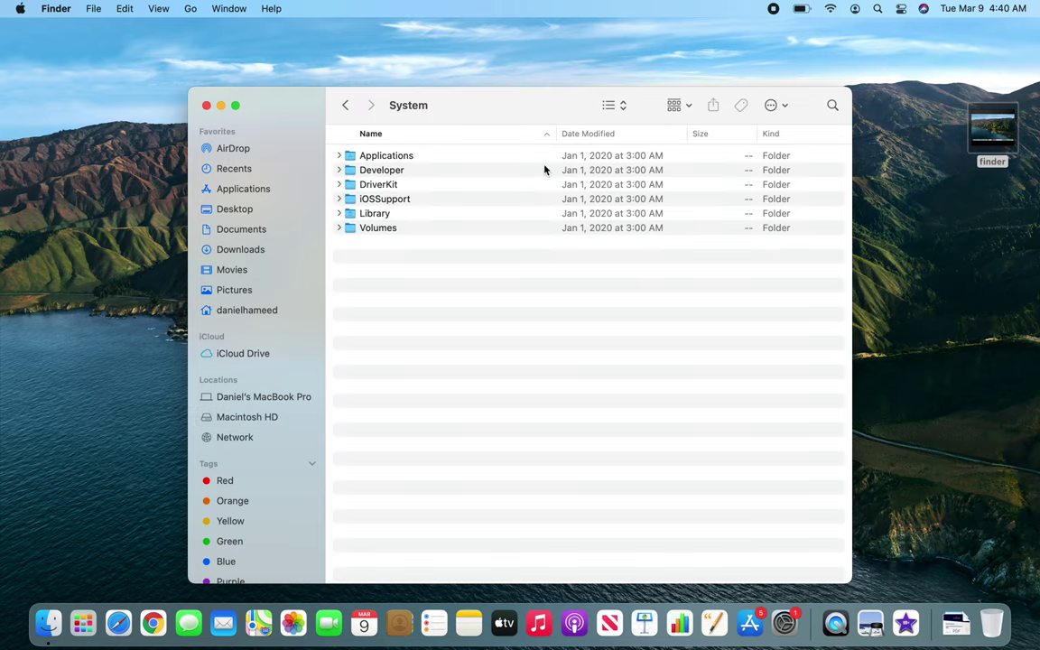
{"action": "left_click", "coordinate": [345, 104]}
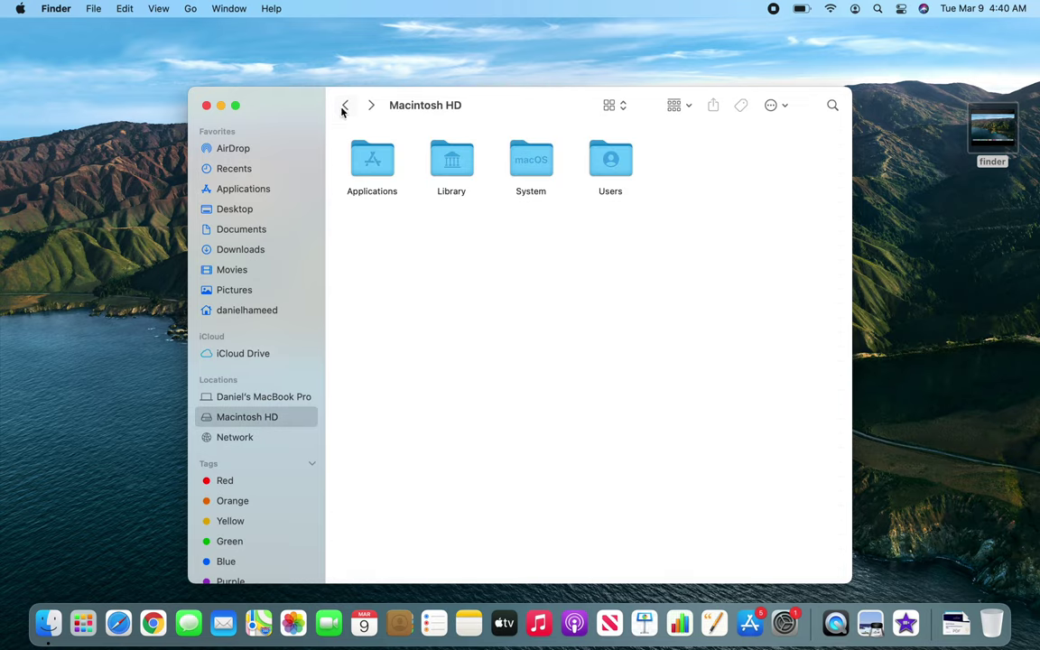
- Open the Users folder on Macintosh HD, show it as icons, and open the current user's home folder
{"action": "double_click", "coordinate": [612, 165]}
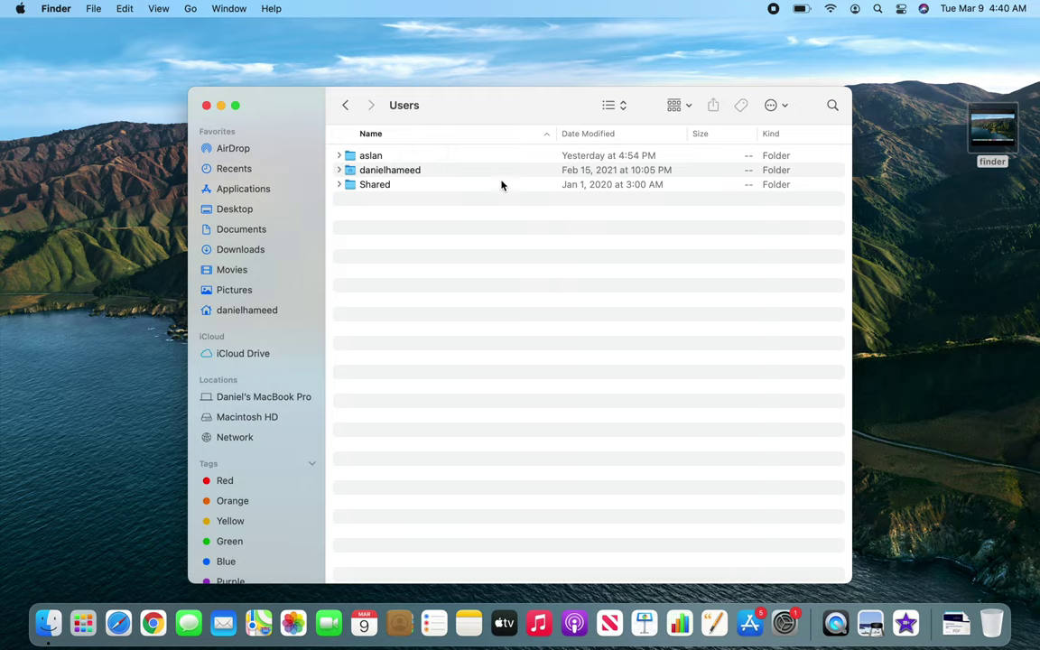
{"action": "left_click", "coordinate": [609, 107]}
{"action": "left_click", "coordinate": [619, 91]}
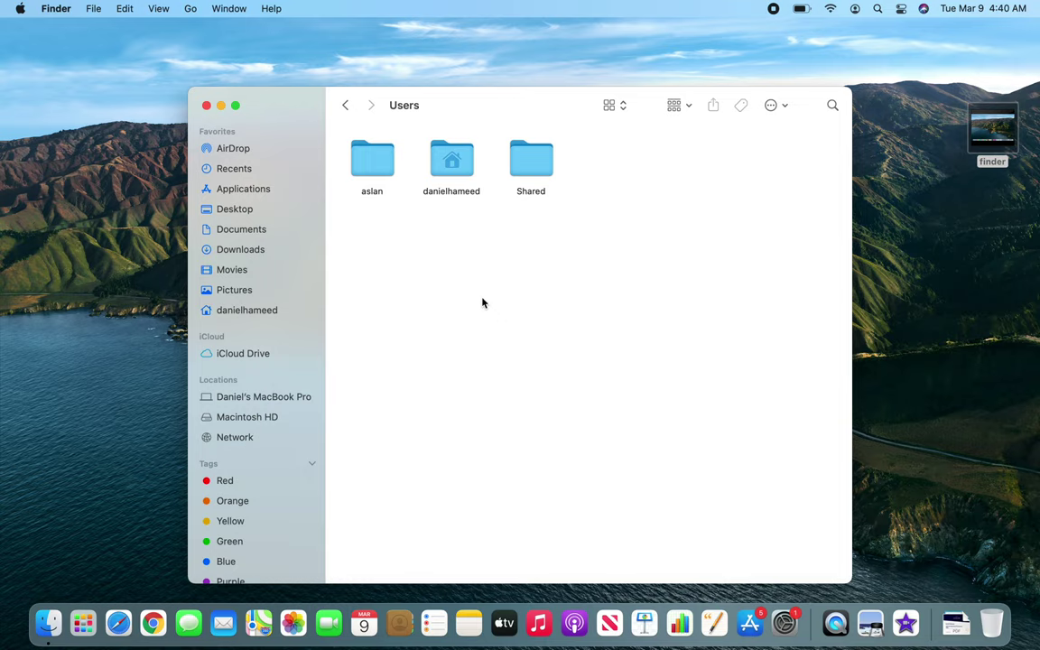
{"action": "double_click", "coordinate": [462, 167]}
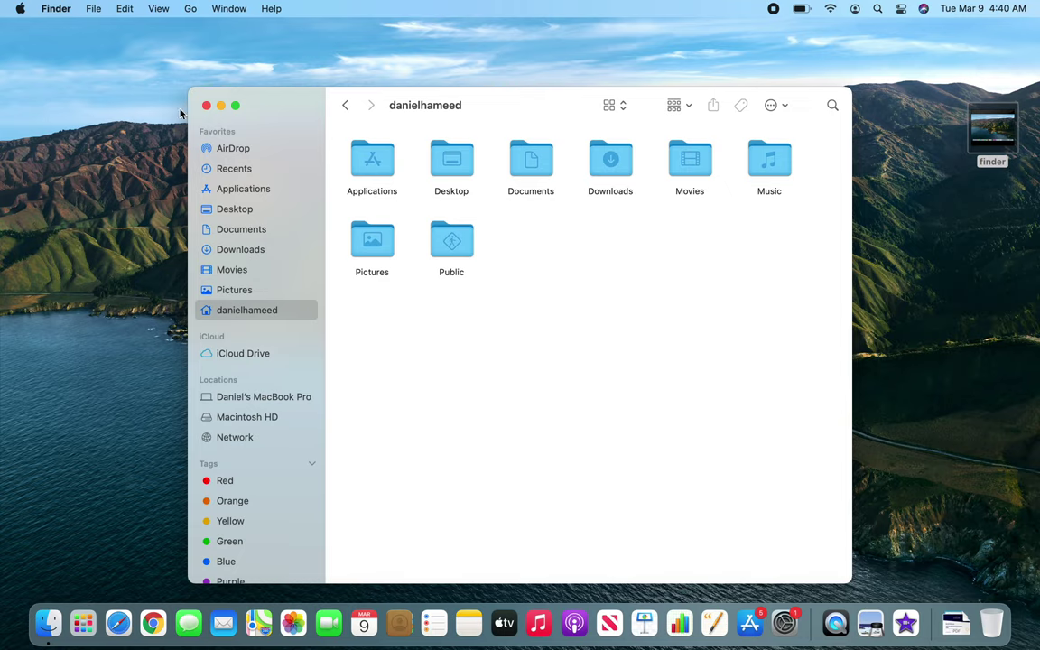
- Show the path bar in the Finder window and enlarge the window upward and to the right
{"action": "left_click", "coordinate": [159, 9]}
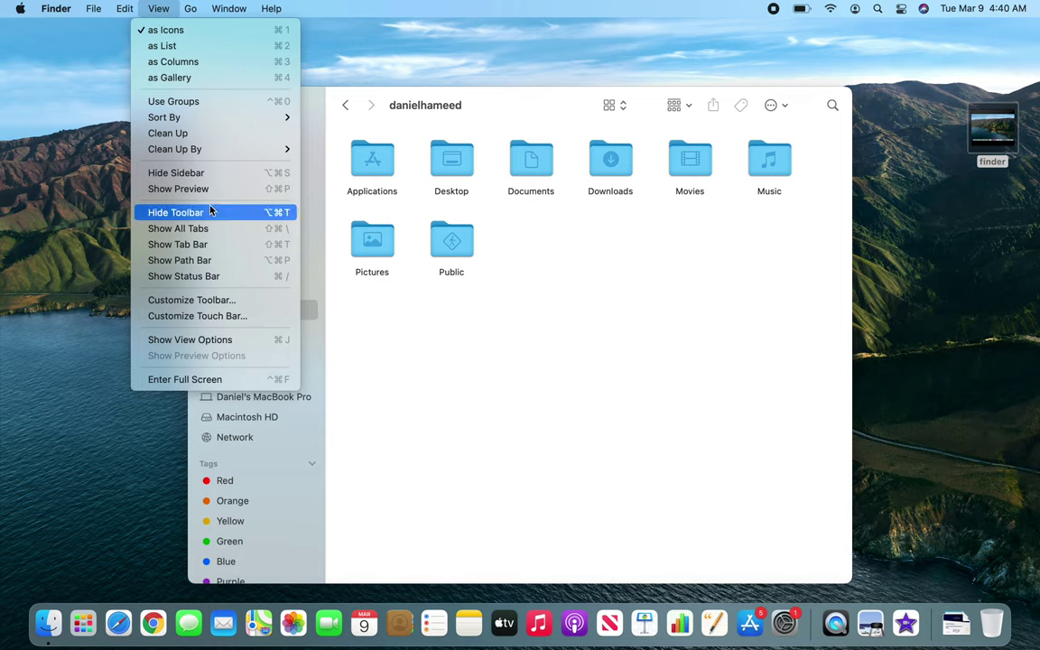
{"action": "left_click", "coordinate": [219, 262]}
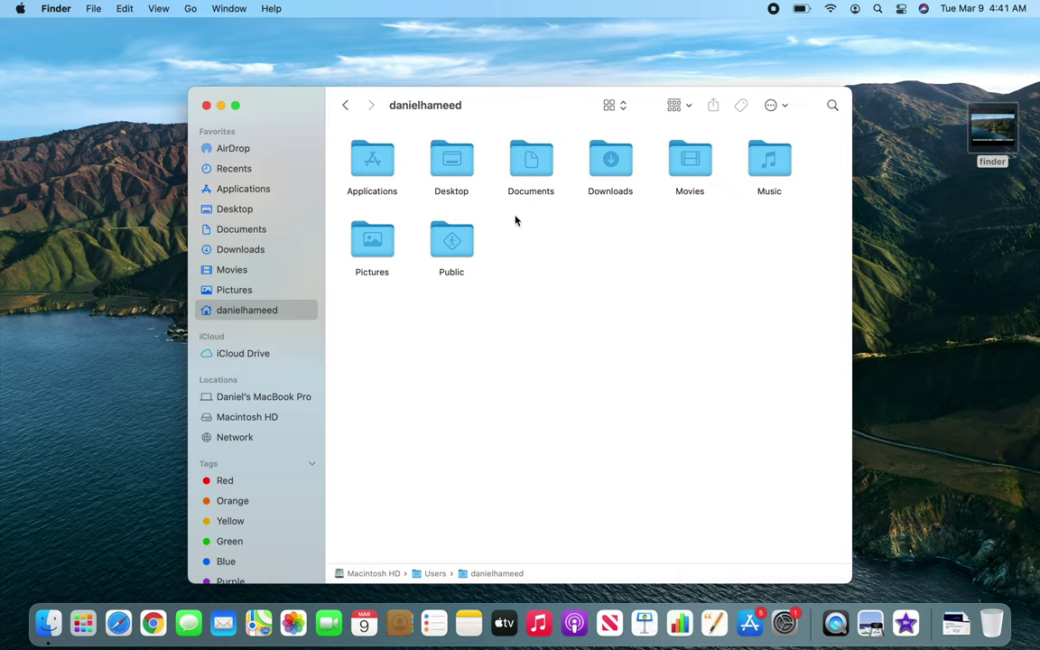
{"action": "left_click_drag", "start_coordinate": [520, 87], "coordinate": [518, 41]}
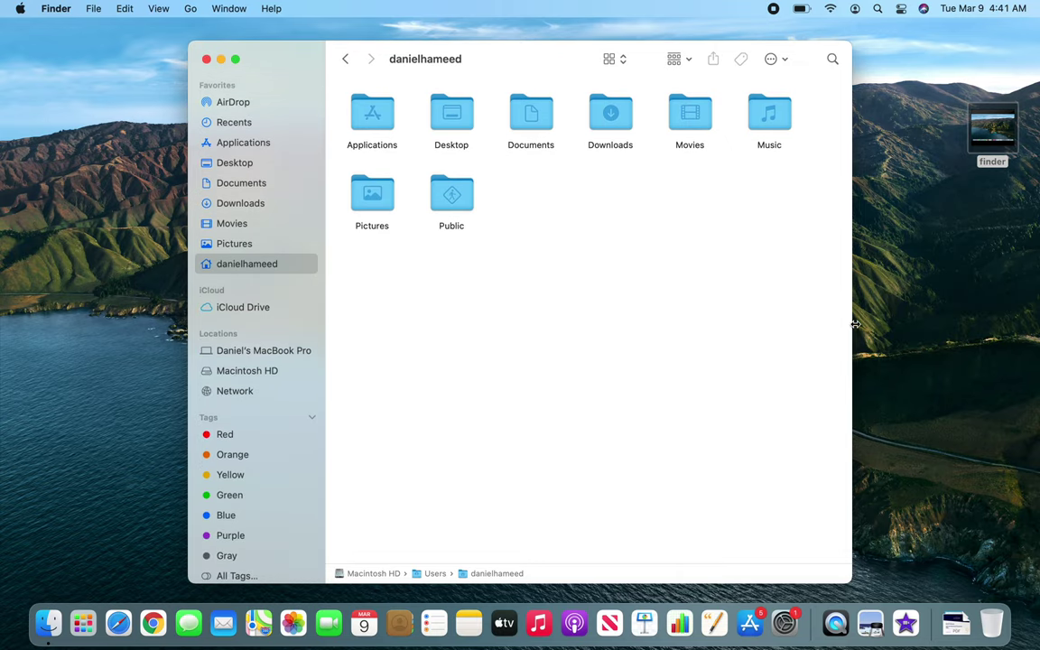
{"action": "left_click_drag", "start_coordinate": [854, 323], "coordinate": [954, 325]}
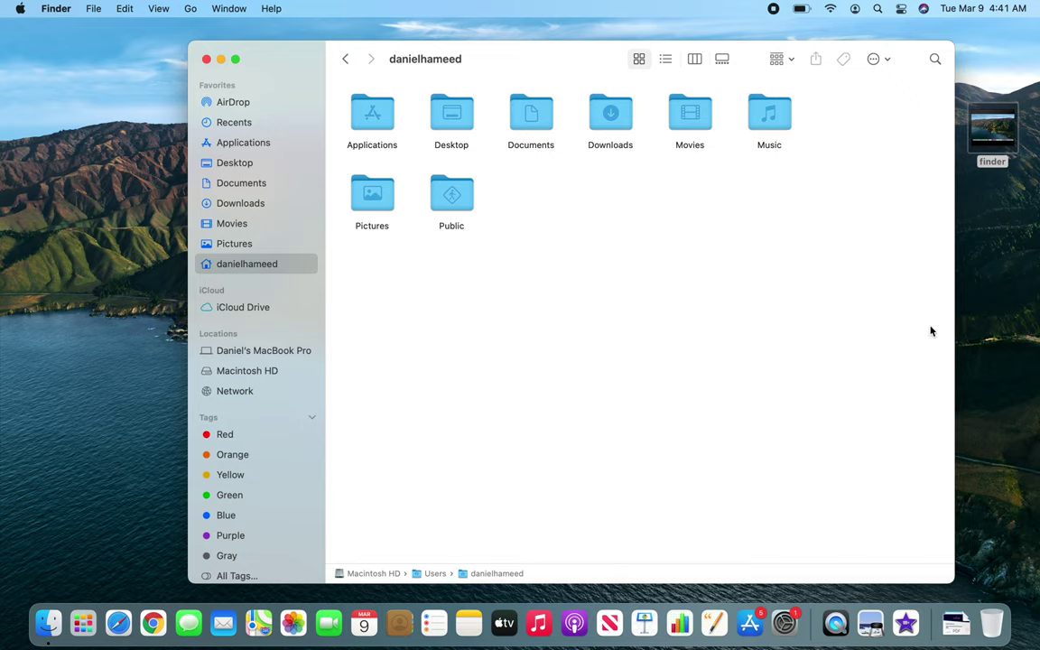
- View the contents of the home folder's Applications and Public folders, returning to the home folder
{"action": "double_click", "coordinate": [379, 134]}
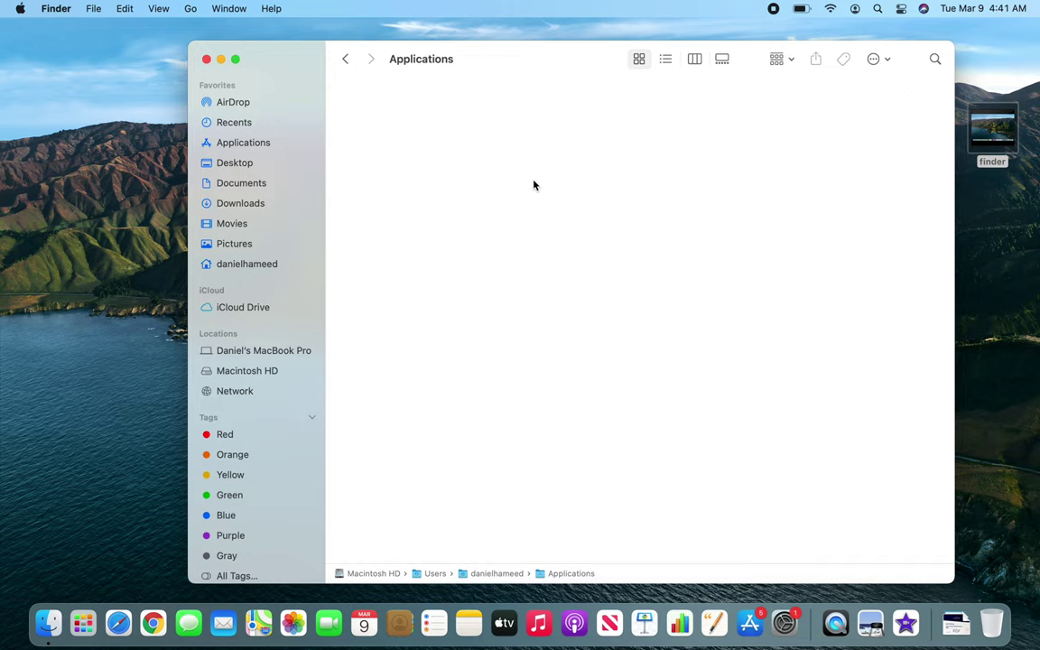
{"action": "left_click", "coordinate": [345, 60]}
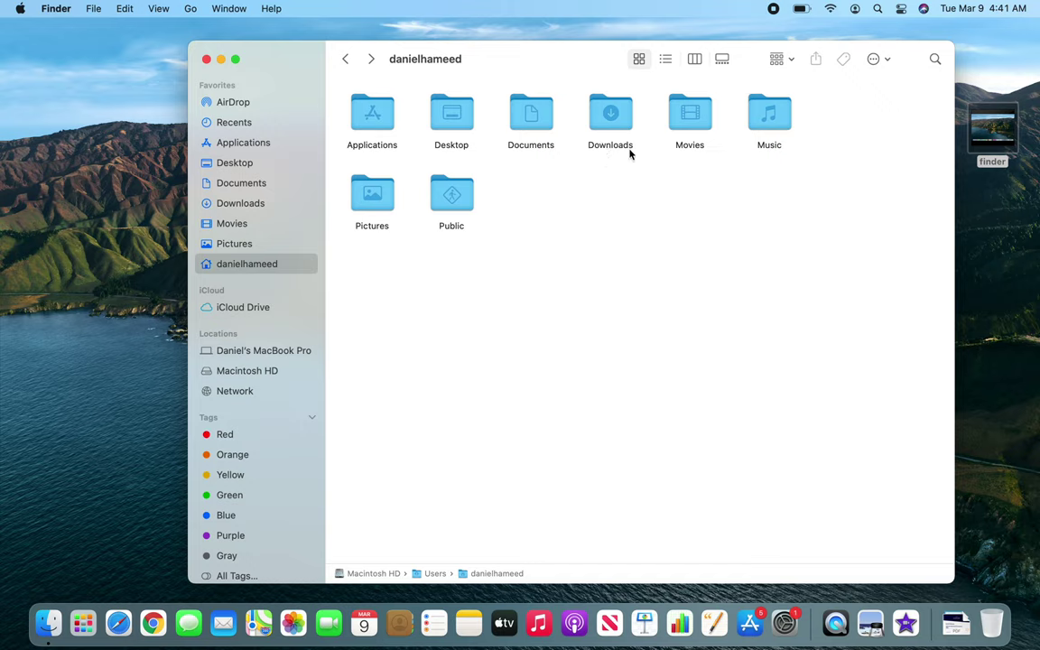
{"action": "double_click", "coordinate": [455, 210]}
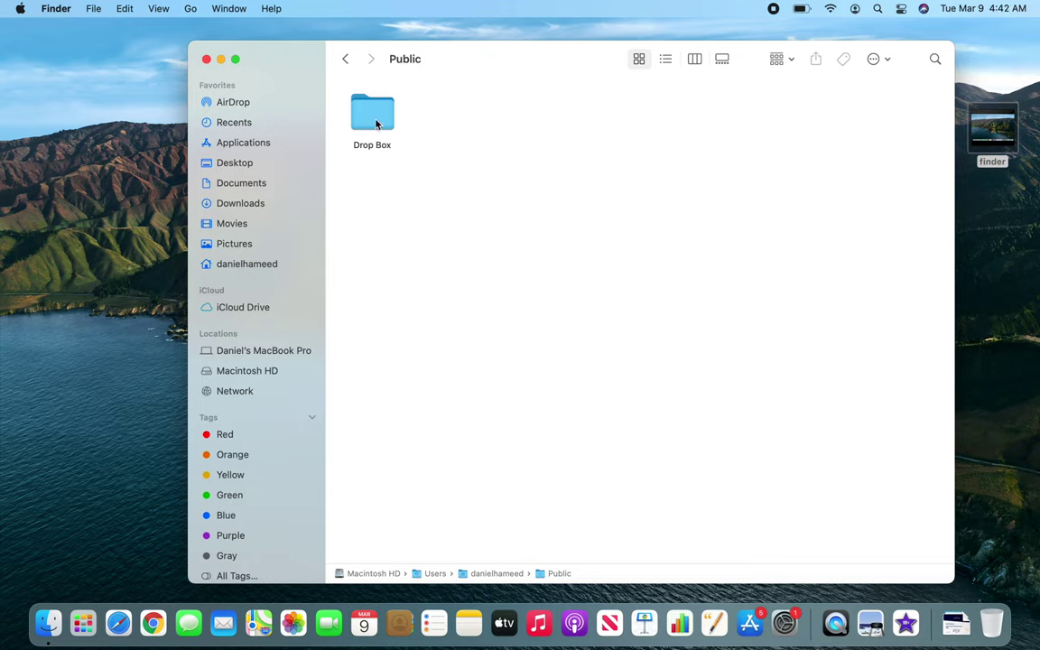
{"action": "left_click", "coordinate": [345, 59]}
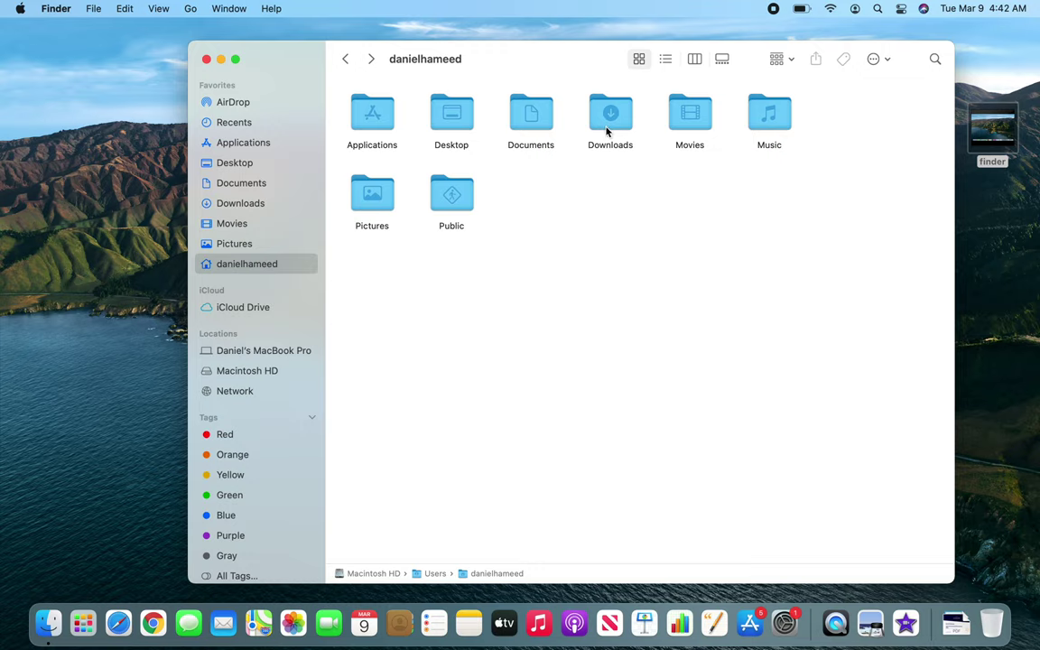
- View the home folder's Documents folder, go back, and open the Desktop folder
{"action": "double_click", "coordinate": [533, 132]}
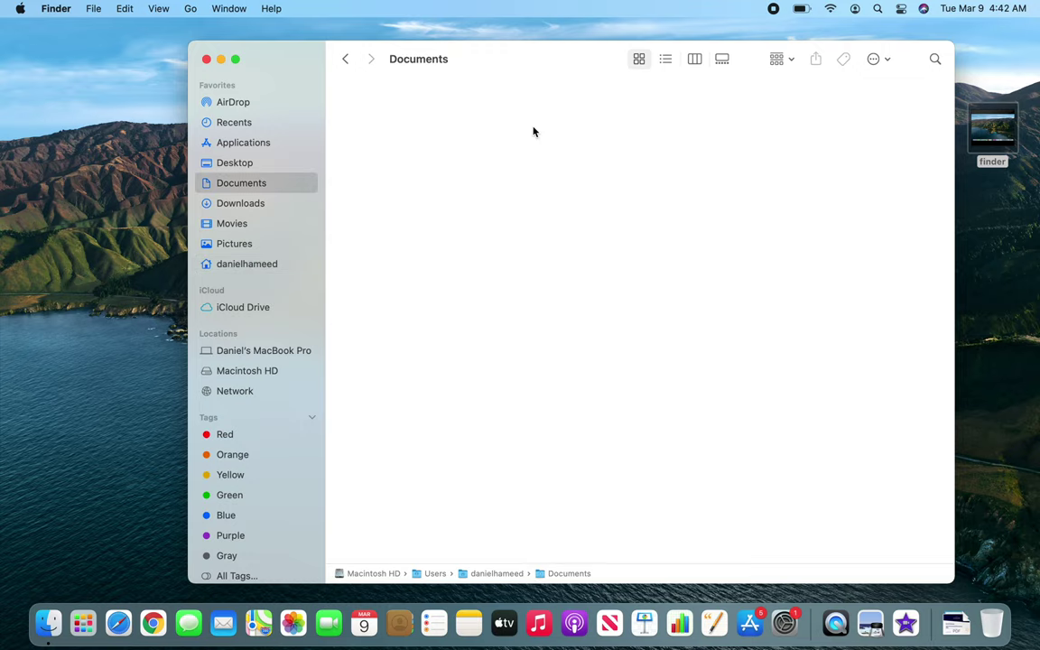
{"action": "left_click", "coordinate": [345, 58]}
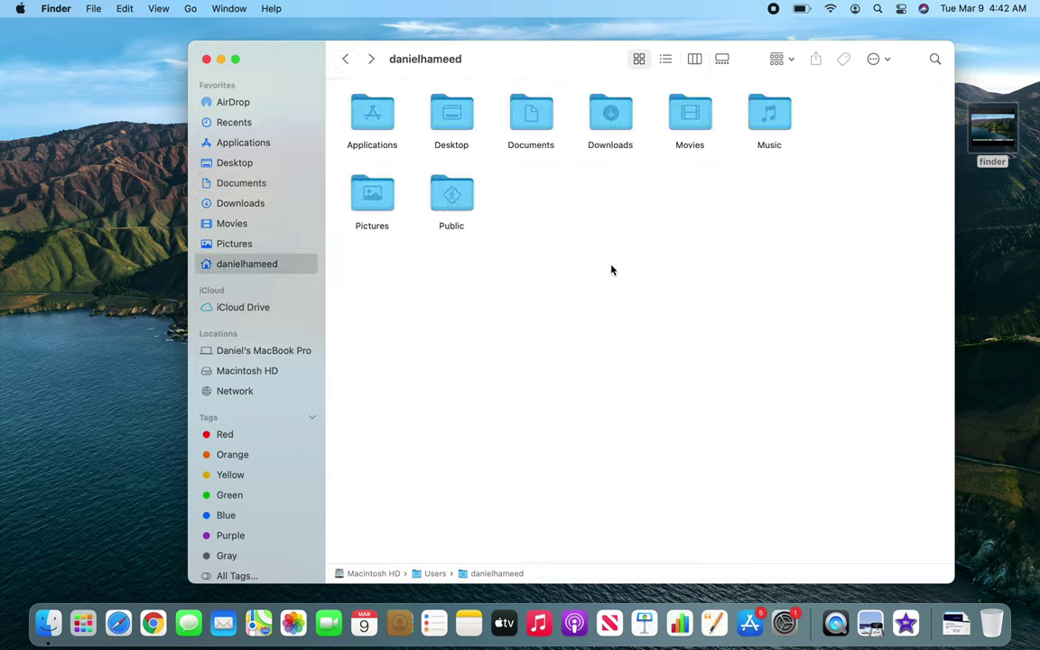
{"action": "double_click", "coordinate": [450, 129]}
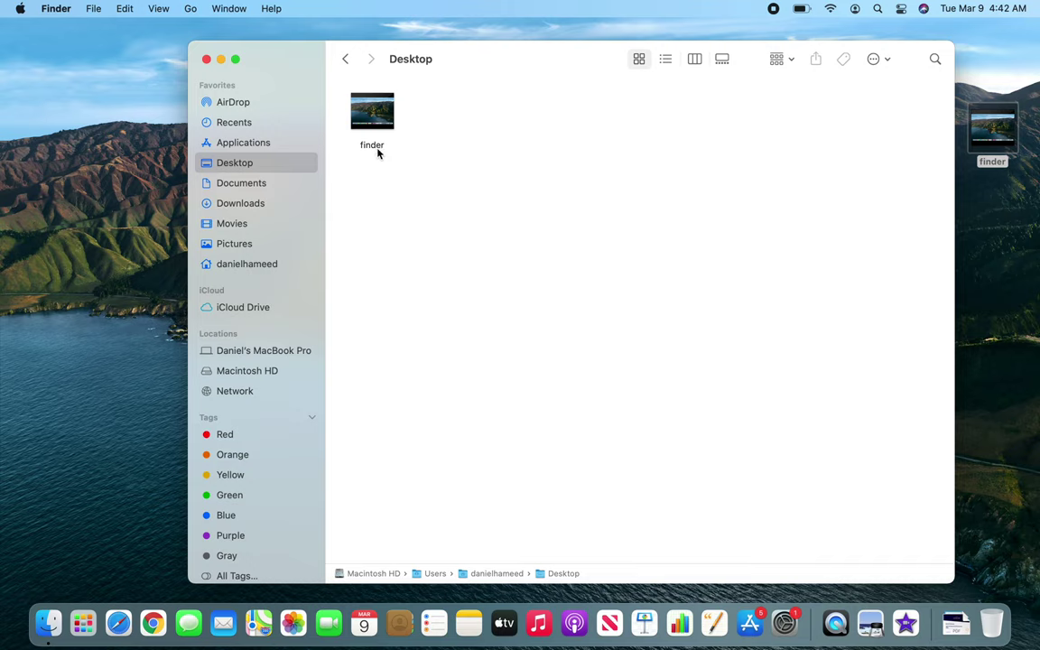